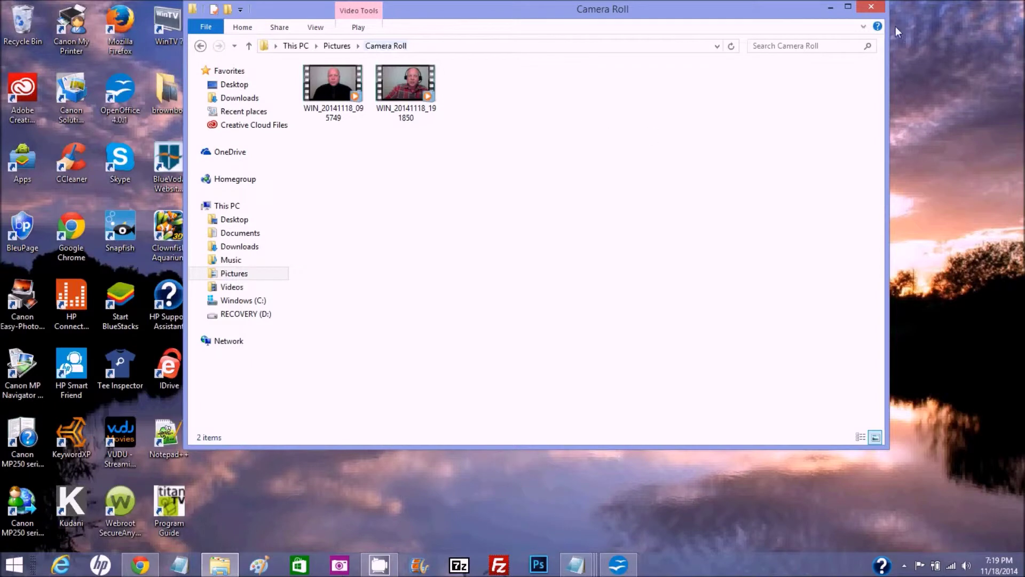
Minimize the Camera Roll window, open Movie Maker and add the video WIN_20141118_191850 from the Camera Roll folder.
left_click(832, 10)
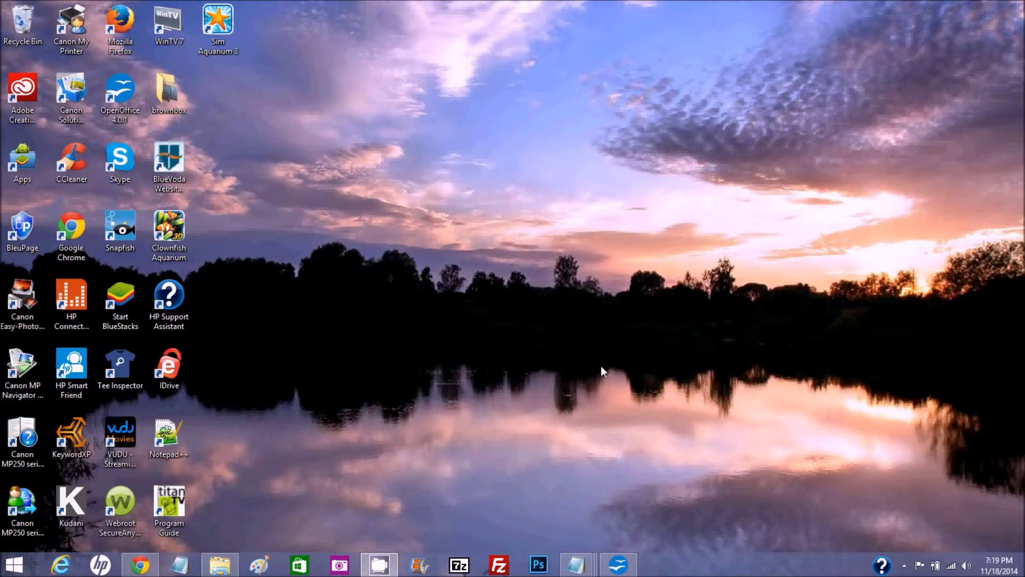
left_click(421, 565)
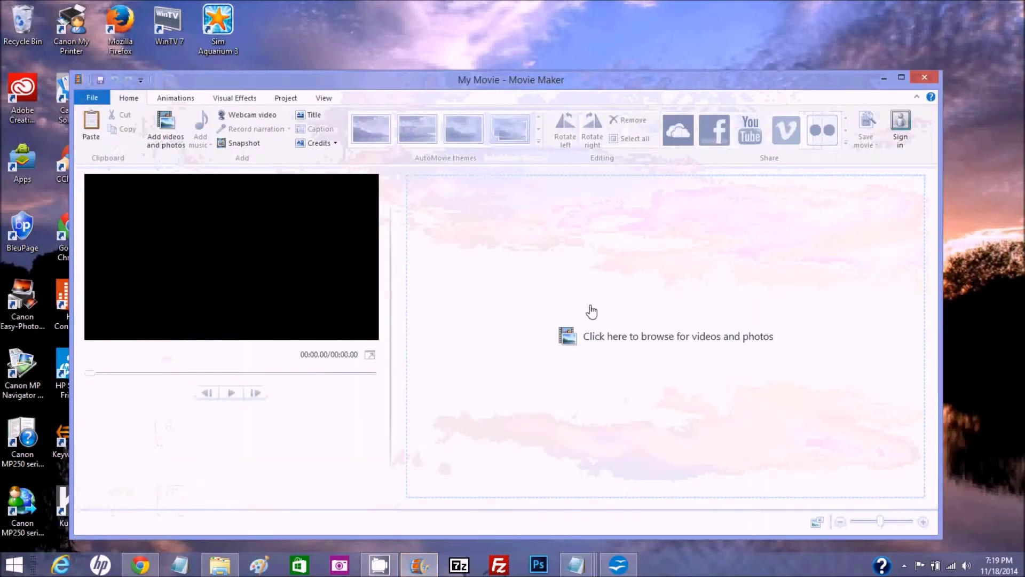
left_click(610, 341)
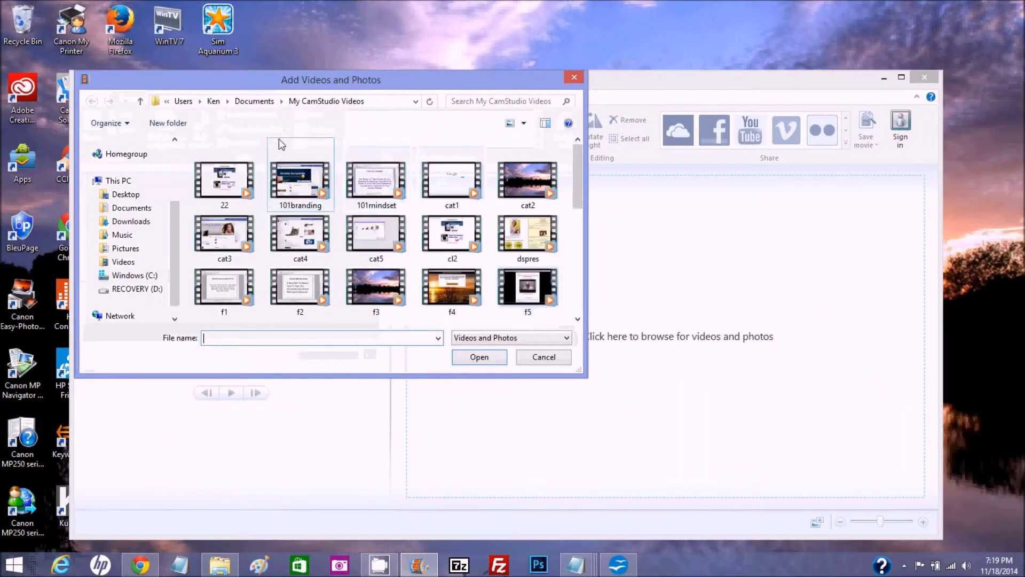
left_click(213, 100)
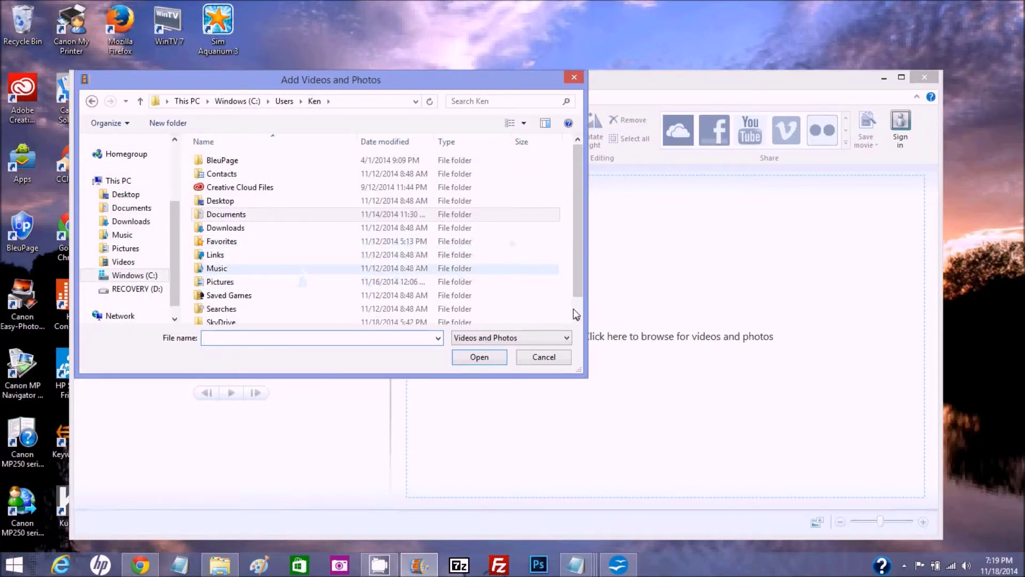
double_click(231, 282)
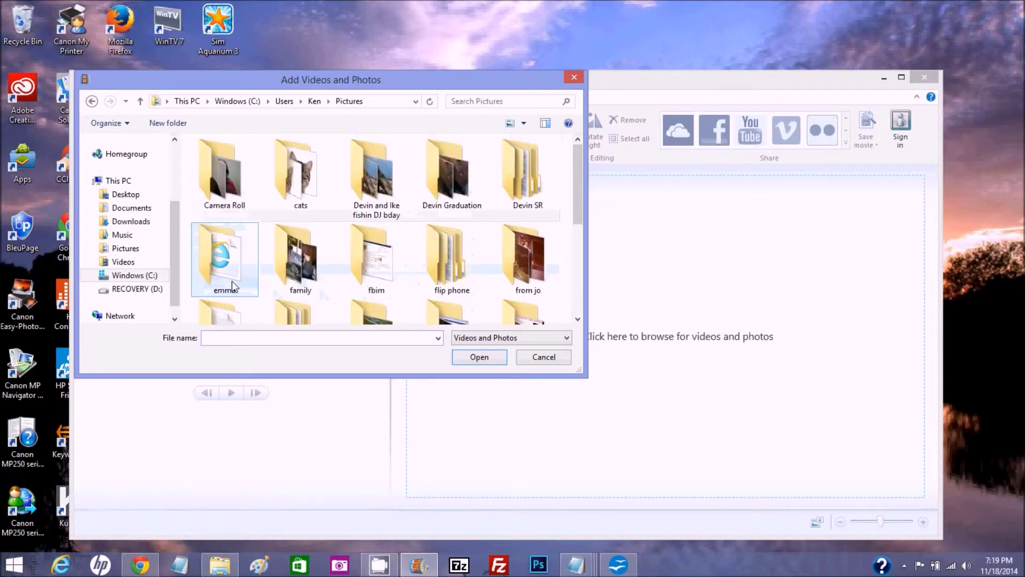
double_click(225, 176)
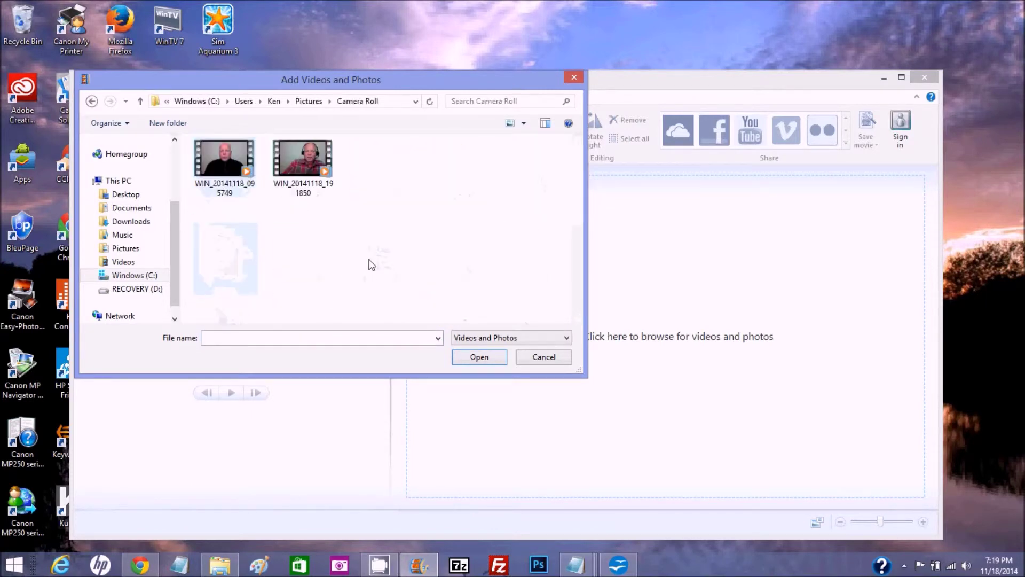
double_click(319, 174)
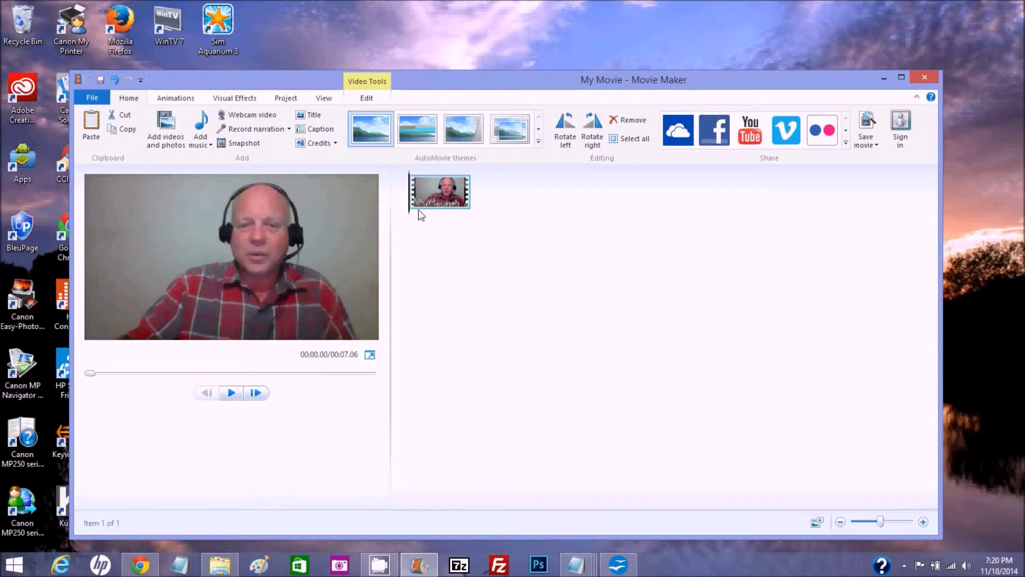
Play the clip briefly and try setting its start point at 1.03 seconds, undoing that trim.
mouse_move(423, 209)
left_click(234, 397)
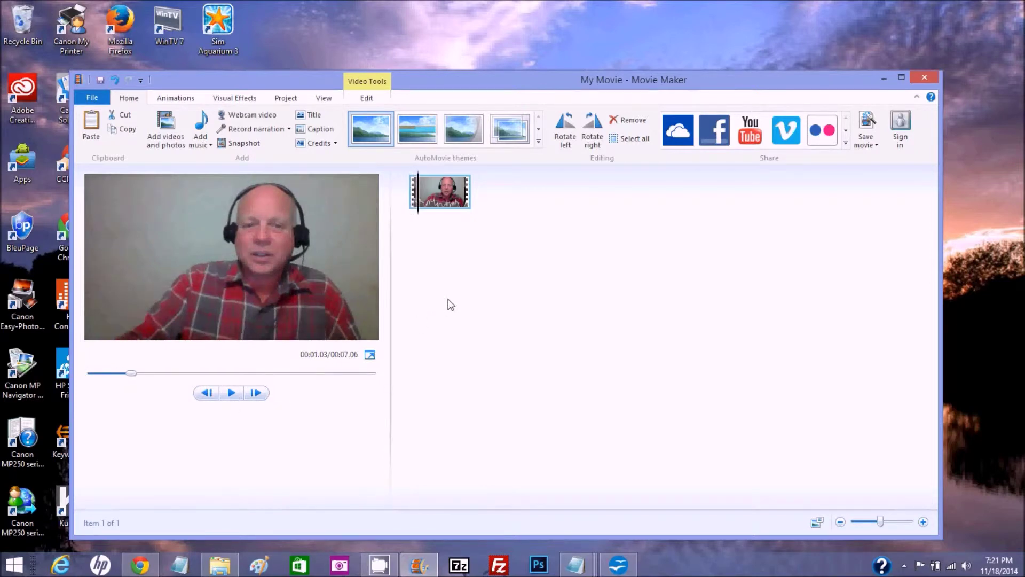
left_click(368, 98)
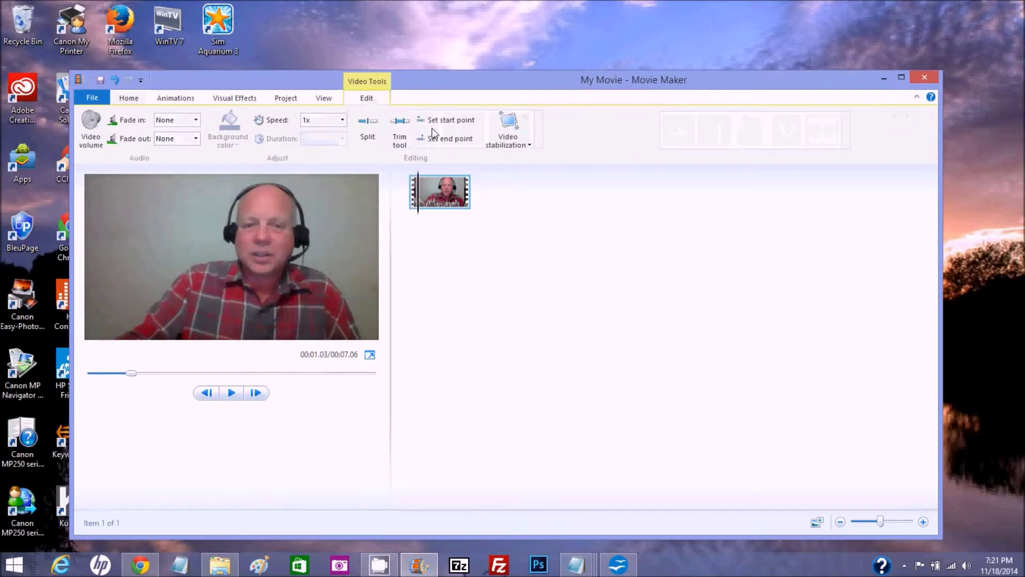
left_click(447, 123)
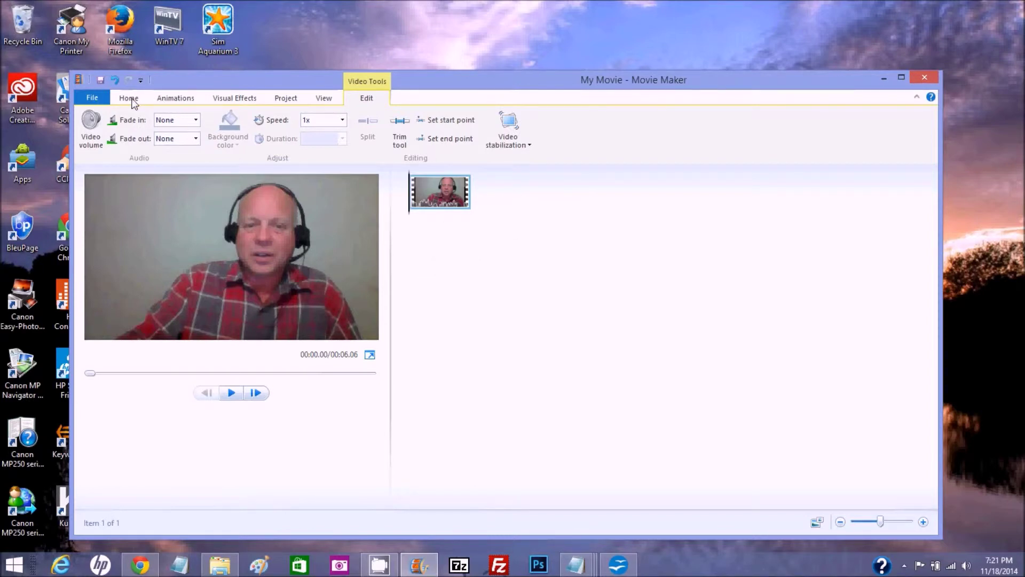
left_click(116, 80)
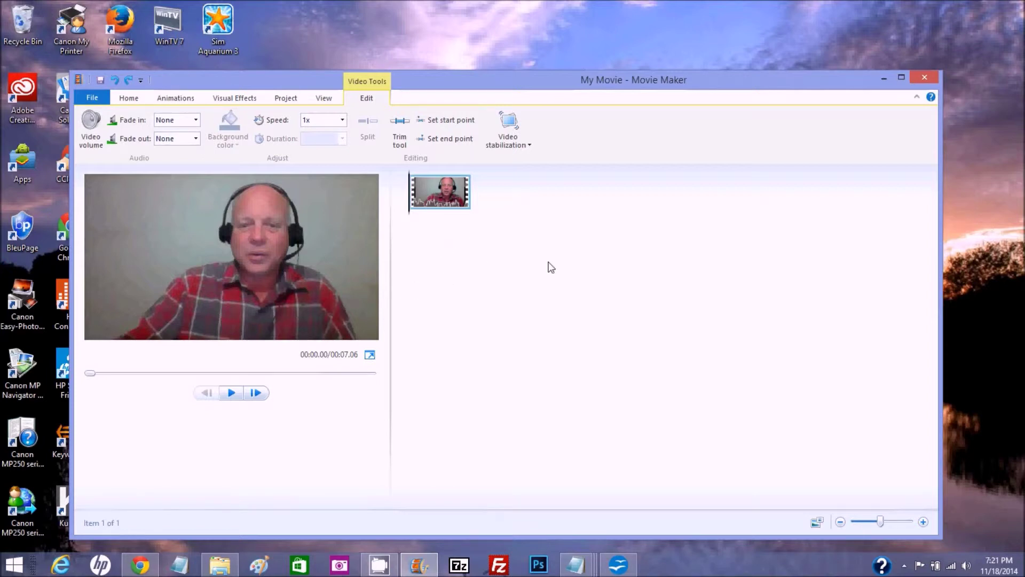
Start saving the movie with the settings recommended for this project, and cancel before saving the file.
left_click(90, 98)
mouse_move(131, 268)
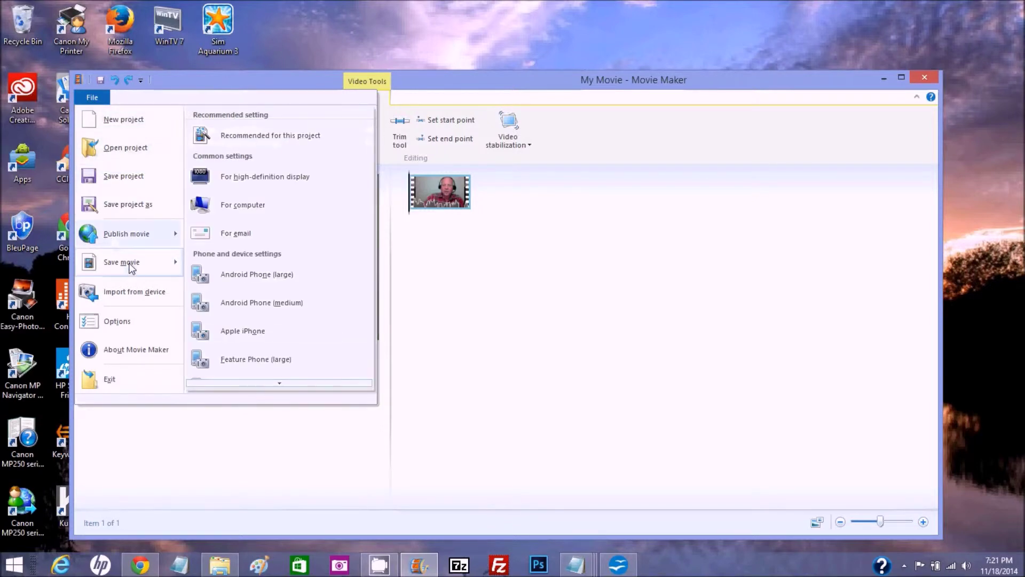
mouse_move(244, 139)
left_click(244, 138)
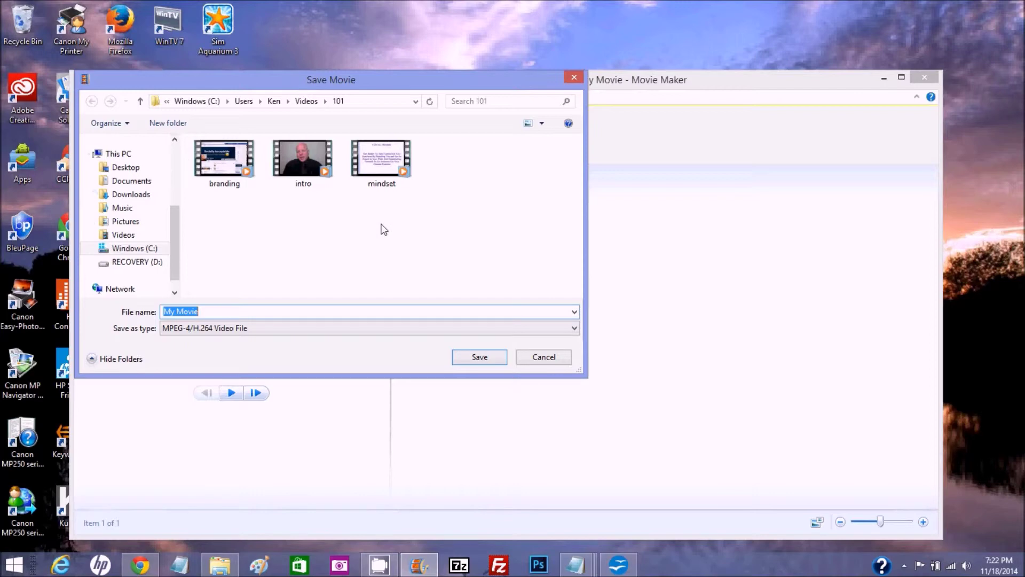
left_click(541, 355)
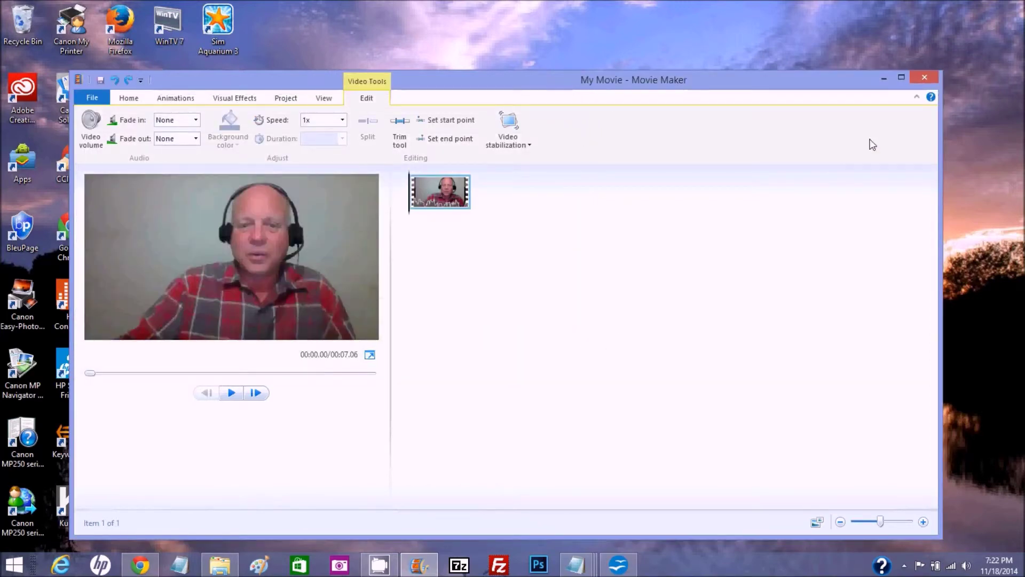
Close Movie Maker without saving the changes to the project.
right_click(445, 203)
key("Escape")
left_click(922, 76)
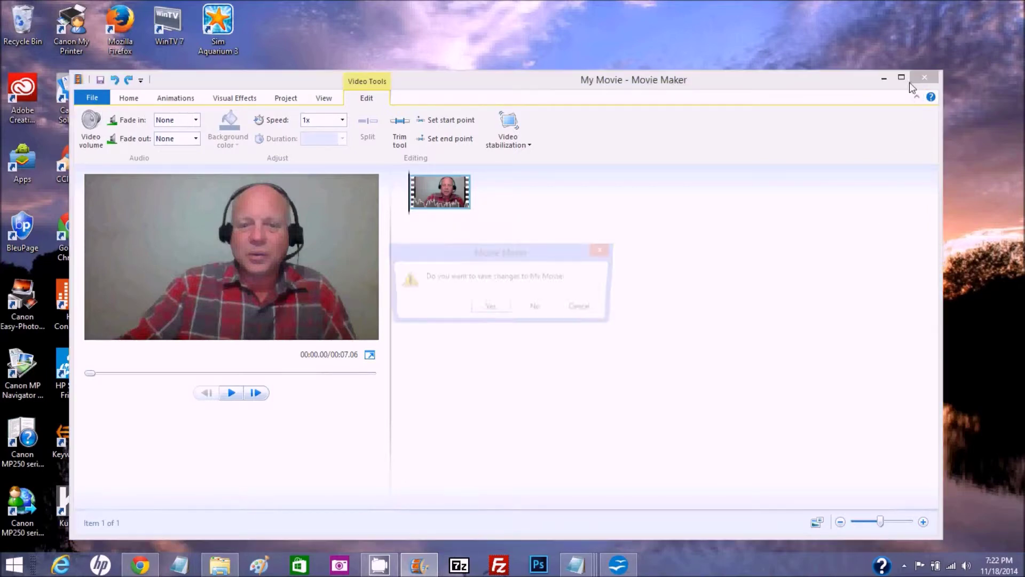
left_click(537, 308)
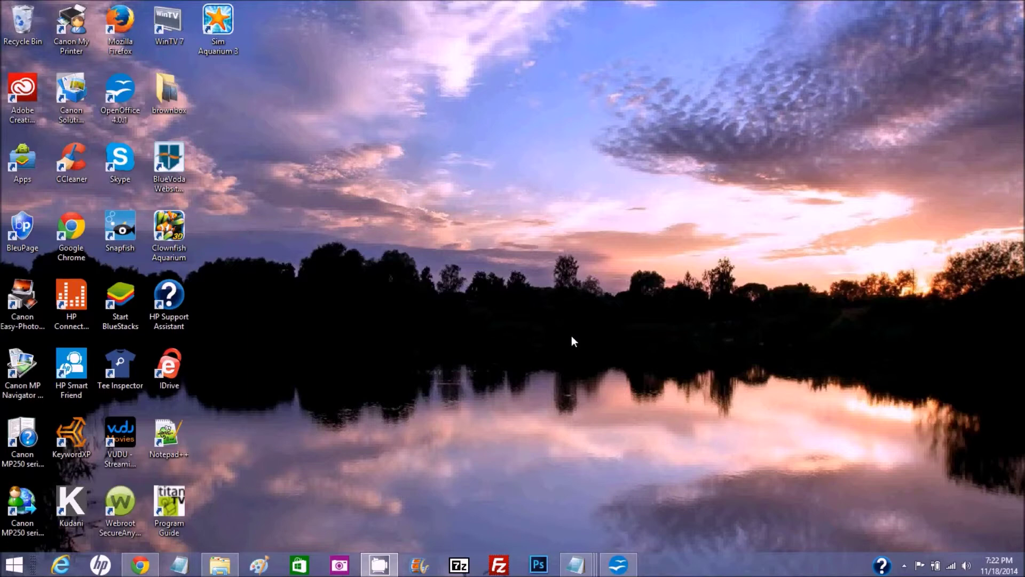
Switch to Paint and open picture 009 from the fishing birthday folder in Pictures.
left_click(260, 565)
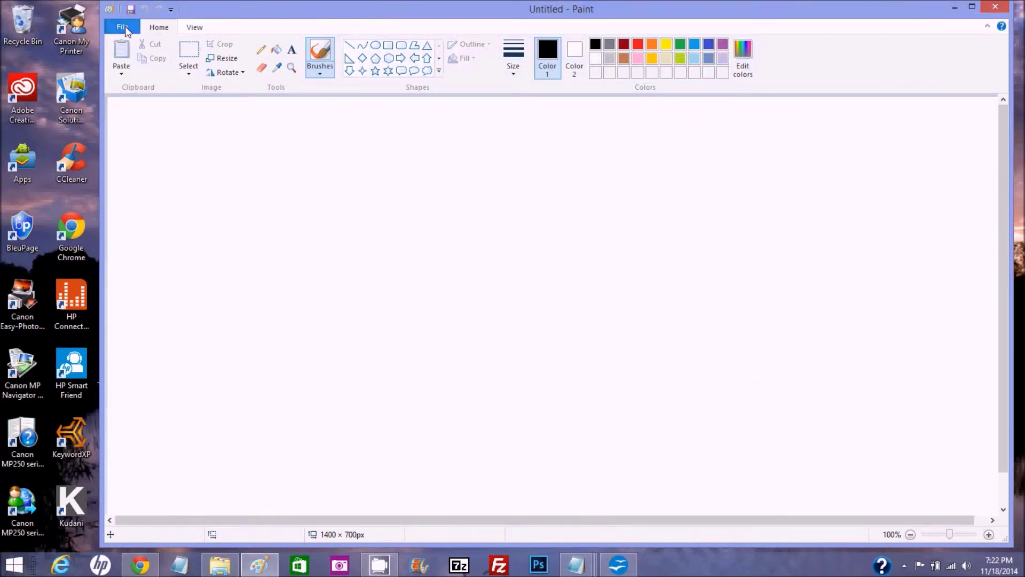
left_click(125, 27)
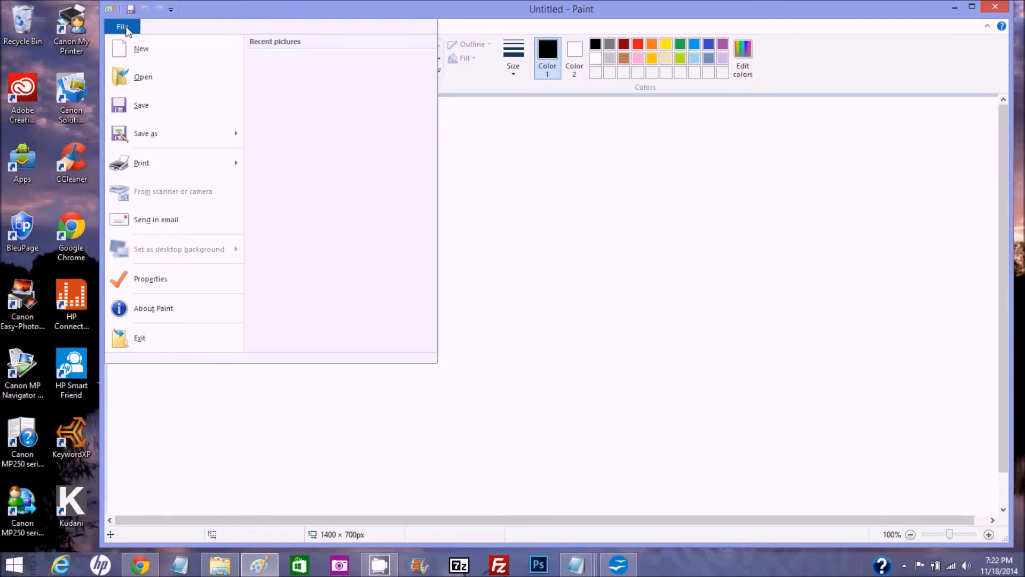
left_click(143, 78)
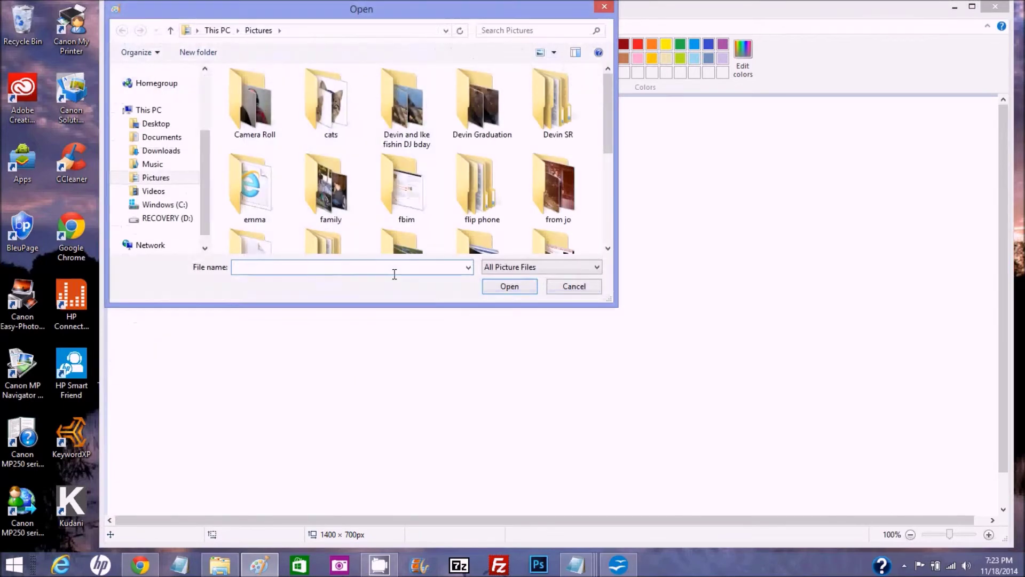
double_click(403, 115)
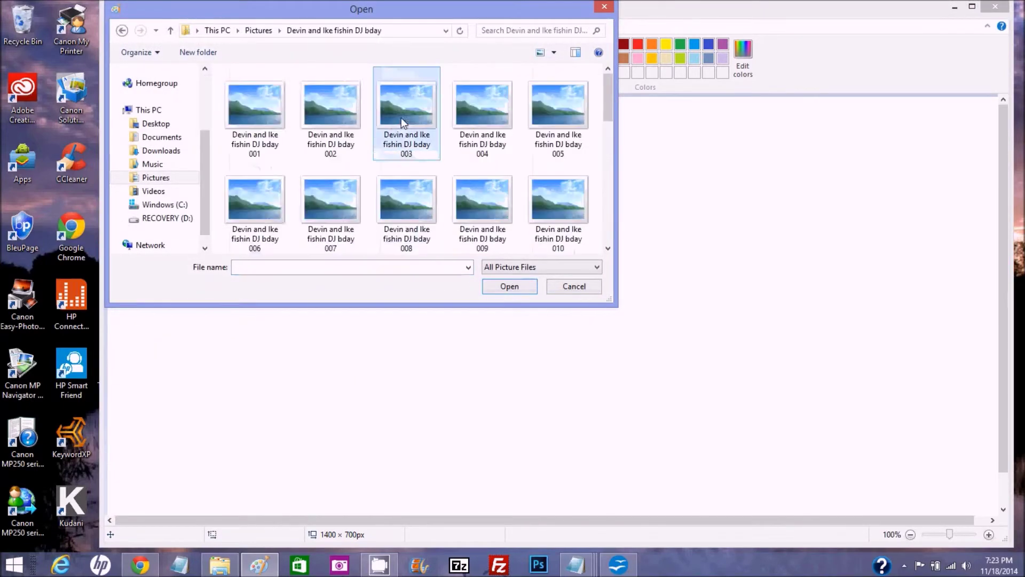
double_click(482, 202)
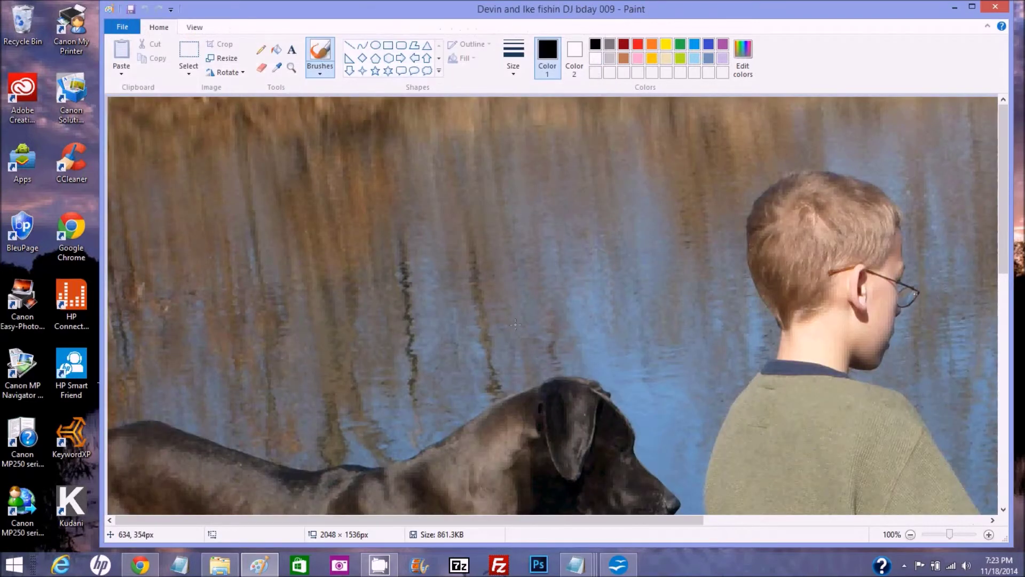
Resize the picture to a width of 1000 pixels while maintaining its aspect ratio.
left_click(227, 59)
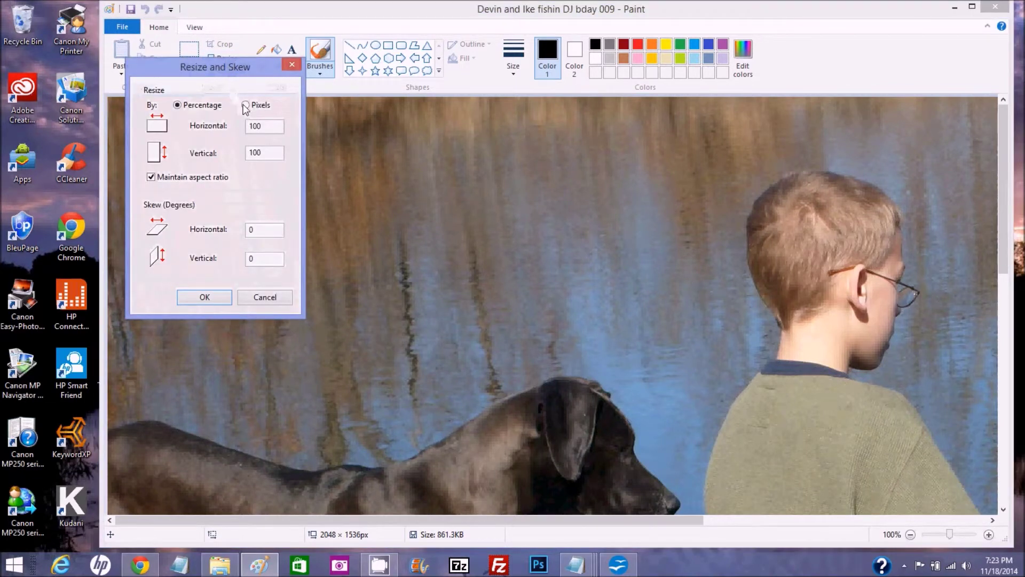
left_click(245, 104)
left_click_drag(266, 129, 234, 126)
type("1")
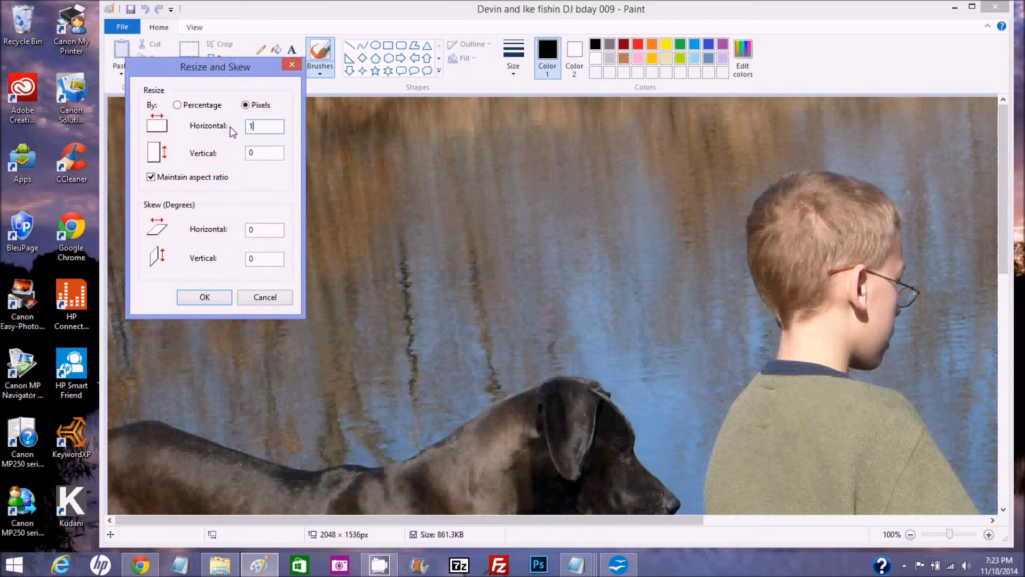
type("000")
left_click(205, 299)
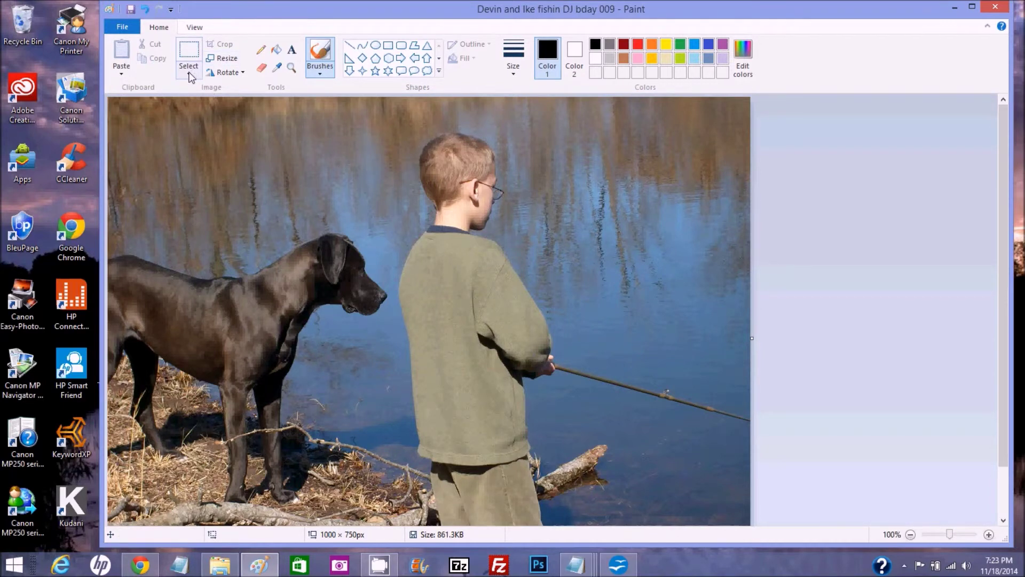
Crop the picture to a rectangular selection of about 887 × 466 pixels around the boy and the dog's front half.
left_click(190, 74)
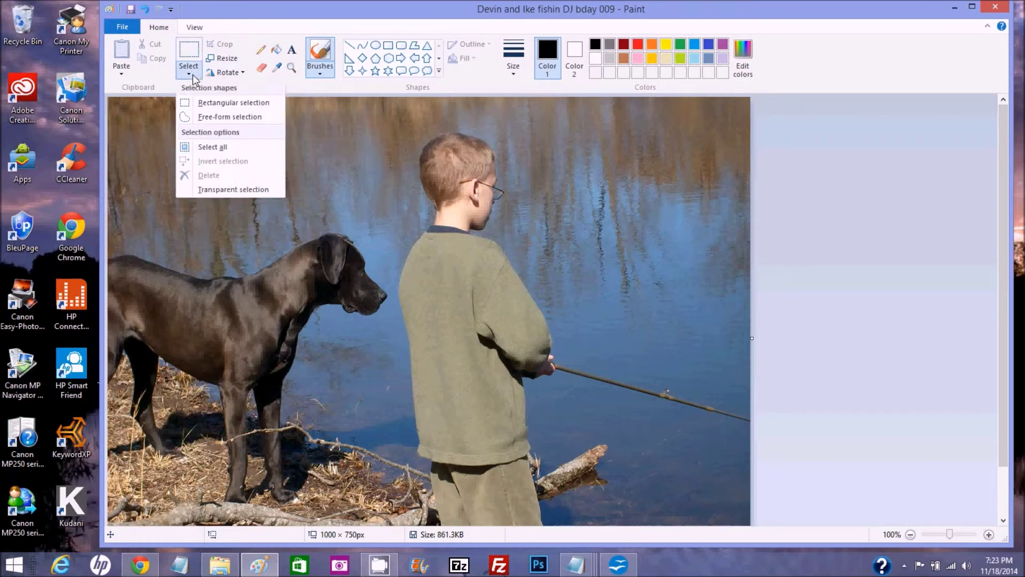
left_click(214, 103)
left_click_drag(150, 131, 718, 430)
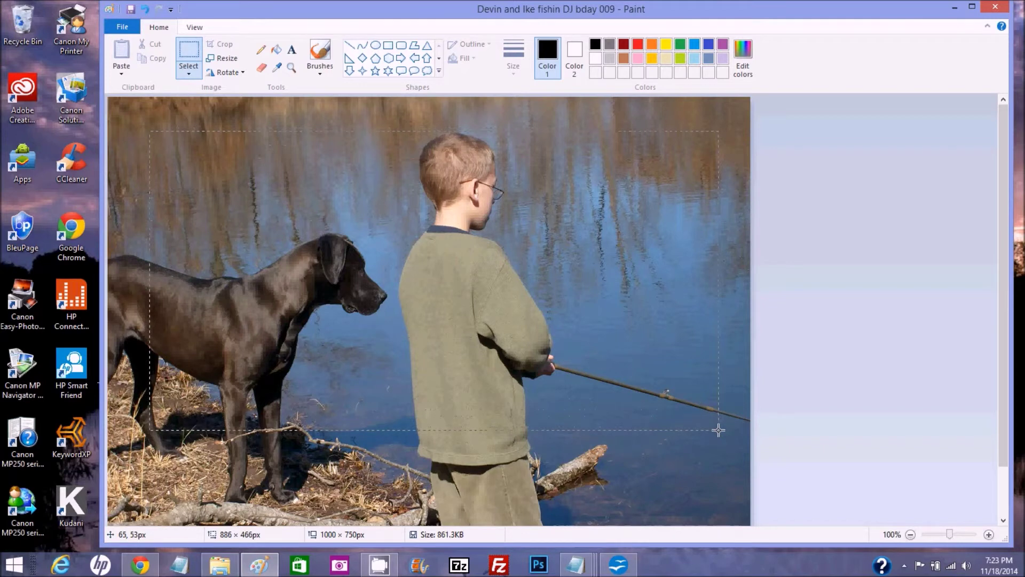
left_click_drag(718, 430, 720, 431)
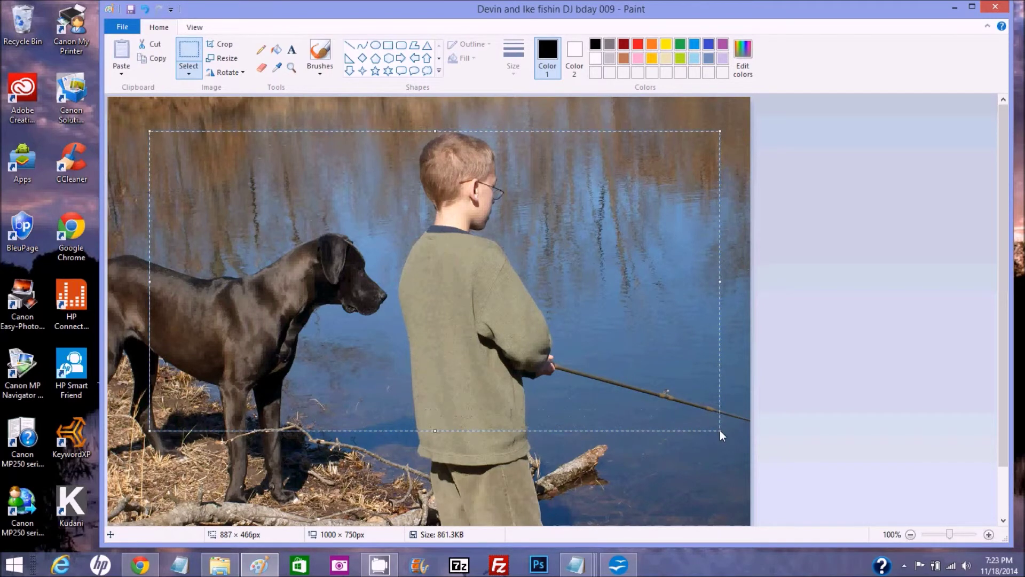
left_click(225, 45)
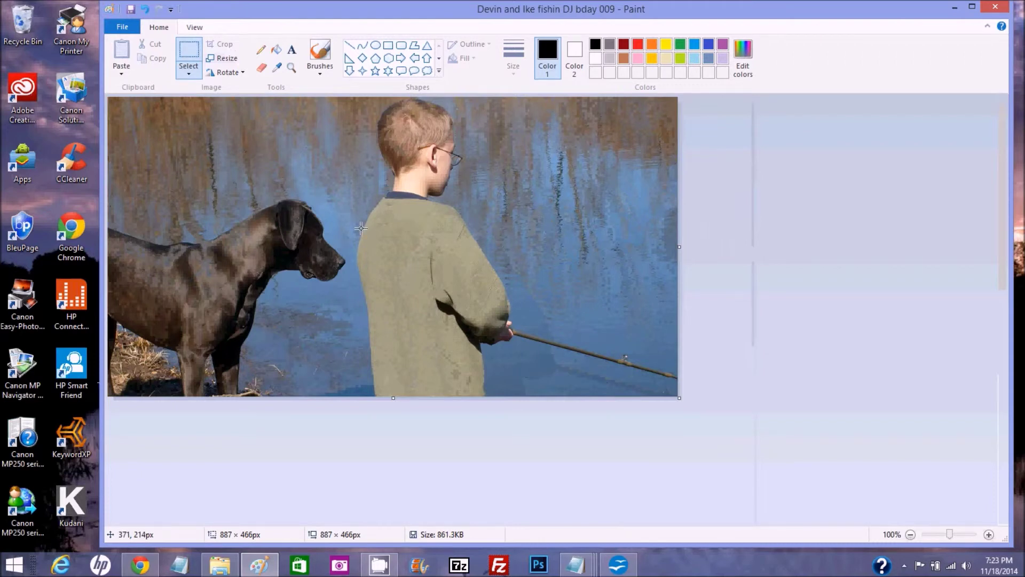
Resize the cropped picture to exactly 700 × 366 pixels with the aspect ratio lock turned off.
left_click(223, 57)
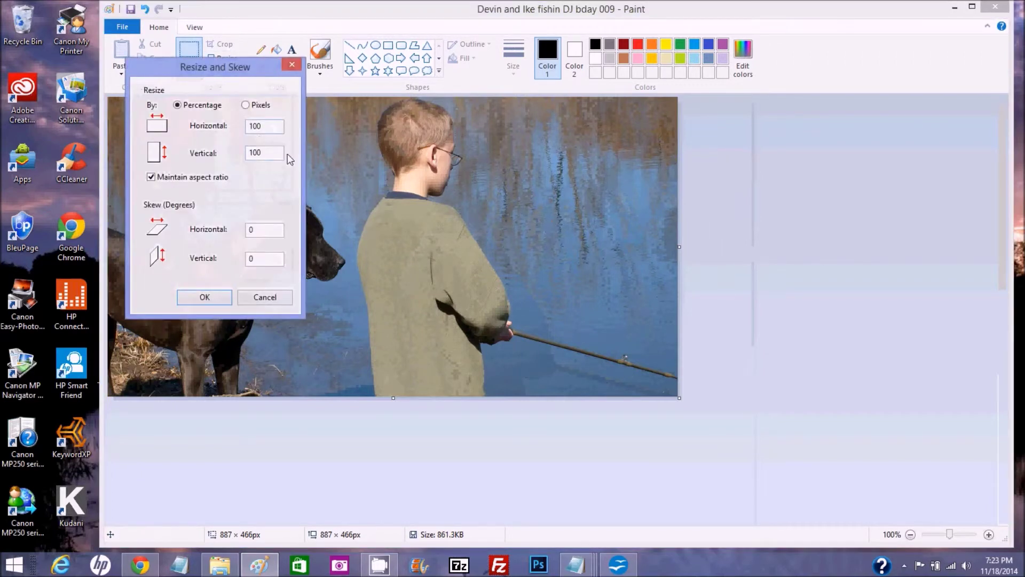
left_click(245, 105)
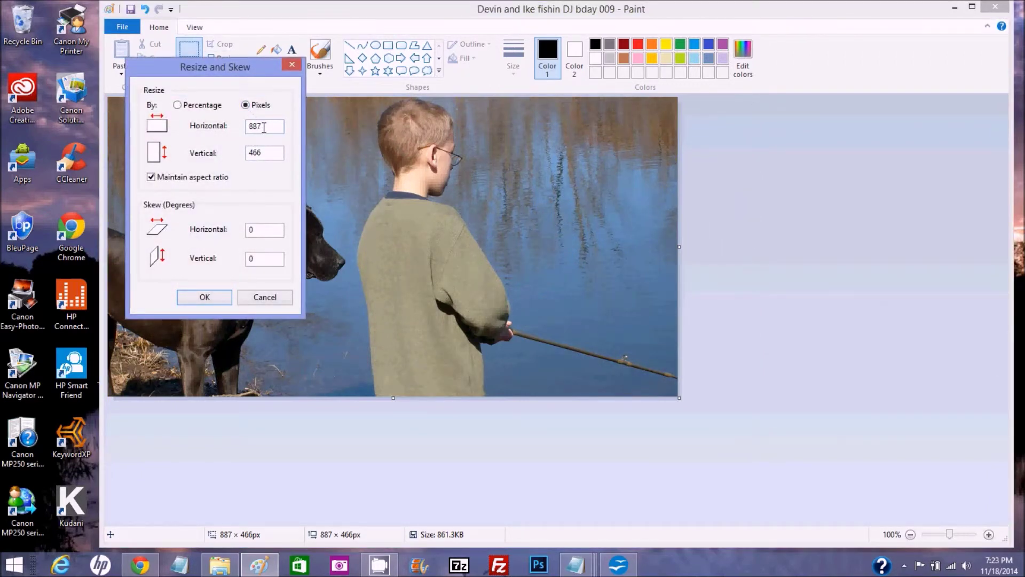
left_click_drag(264, 127, 230, 131)
type("700")
left_click(151, 177)
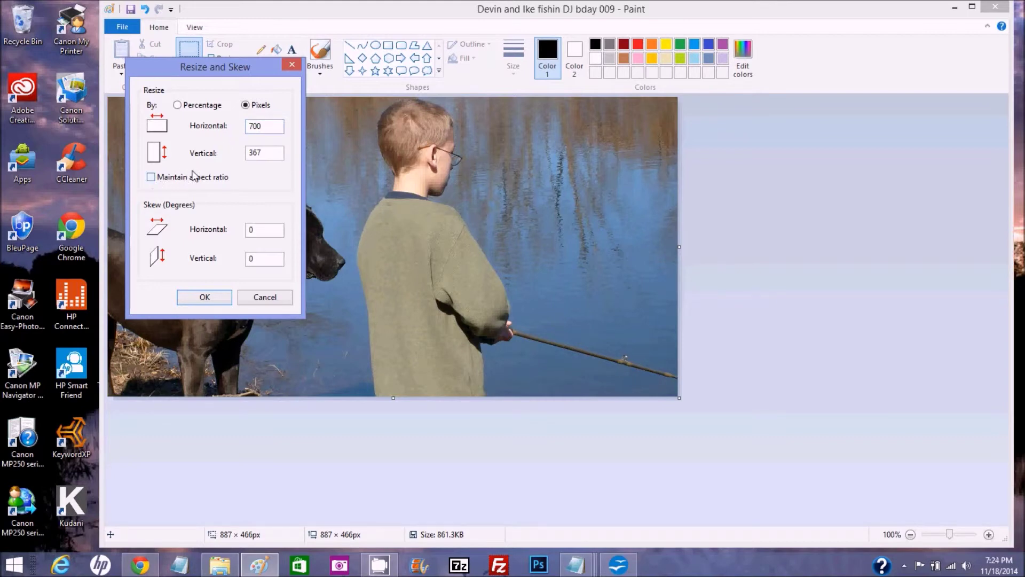
double_click(264, 154)
type("366")
left_click(210, 300)
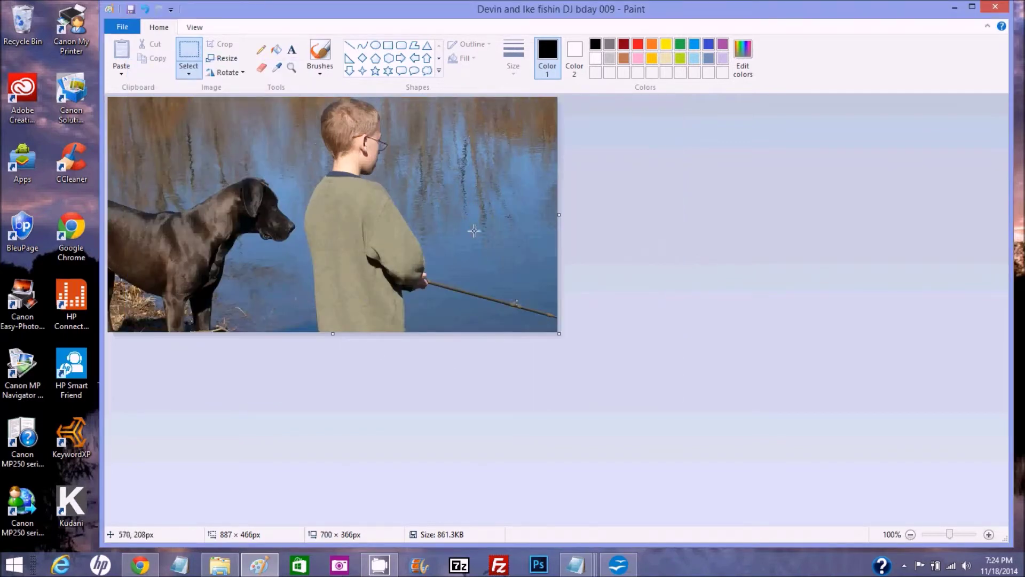
Save the picture as a new JPEG file named FB in the same folder.
left_click(123, 27)
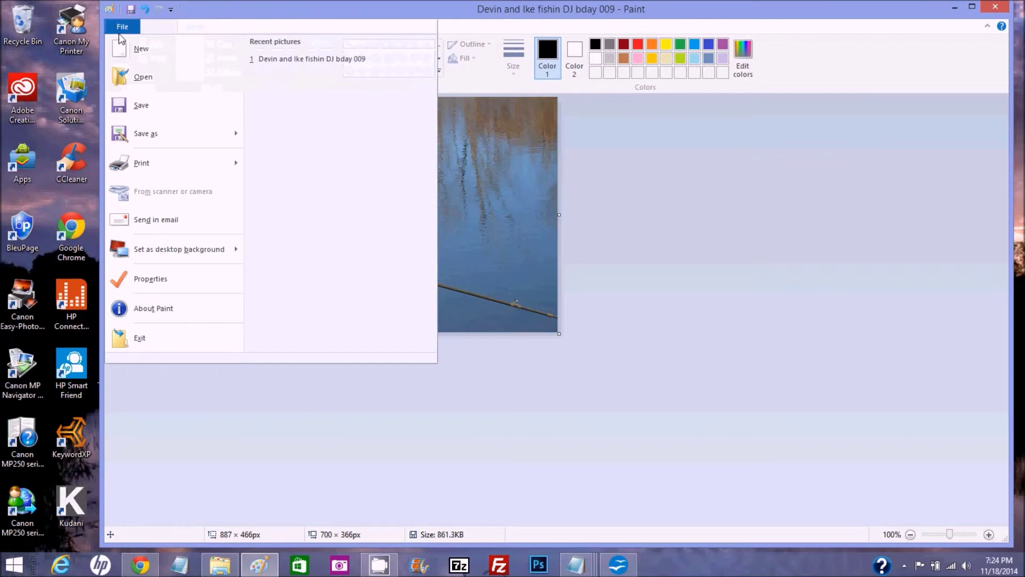
mouse_move(143, 140)
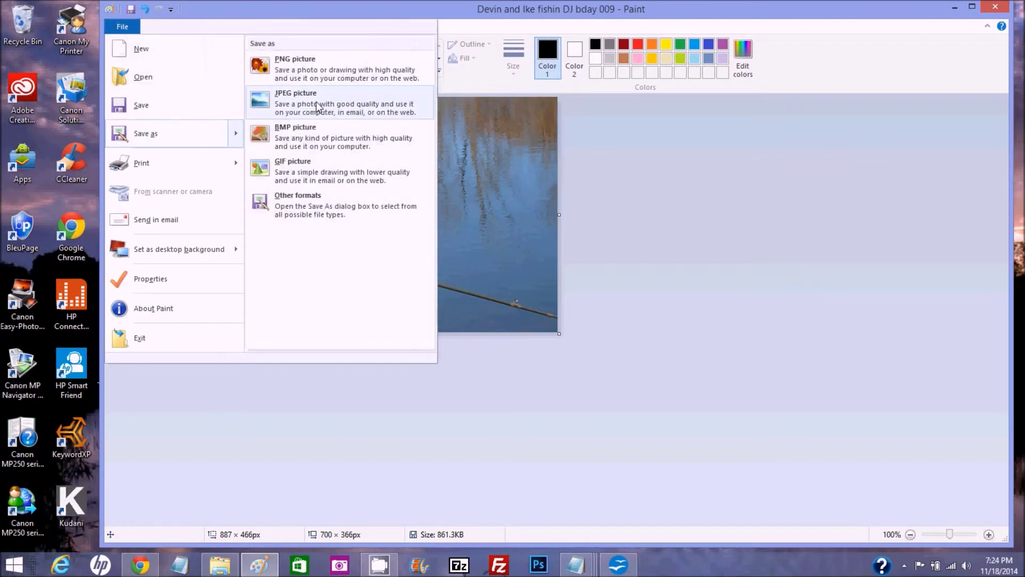
left_click(296, 101)
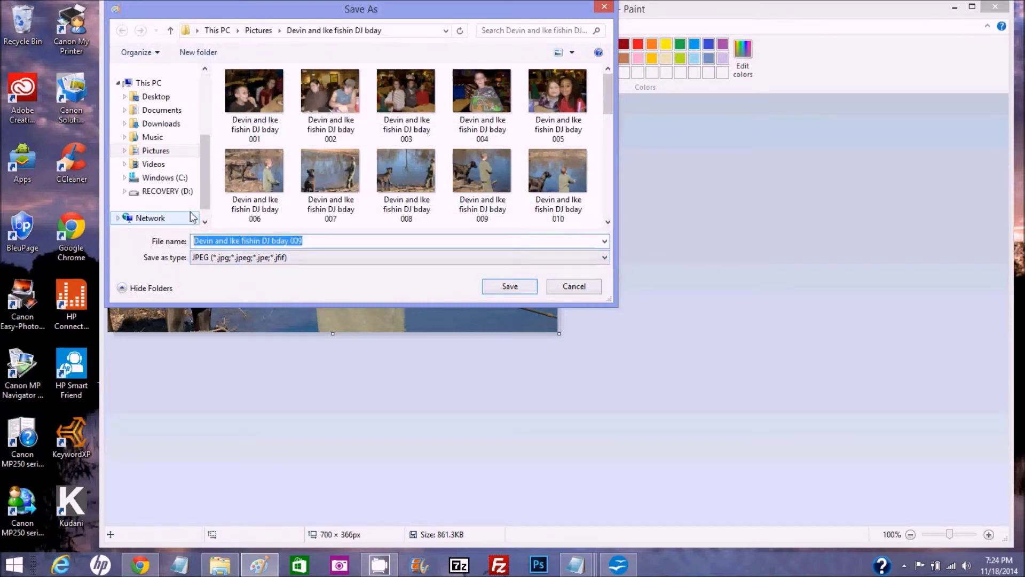
type("FB")
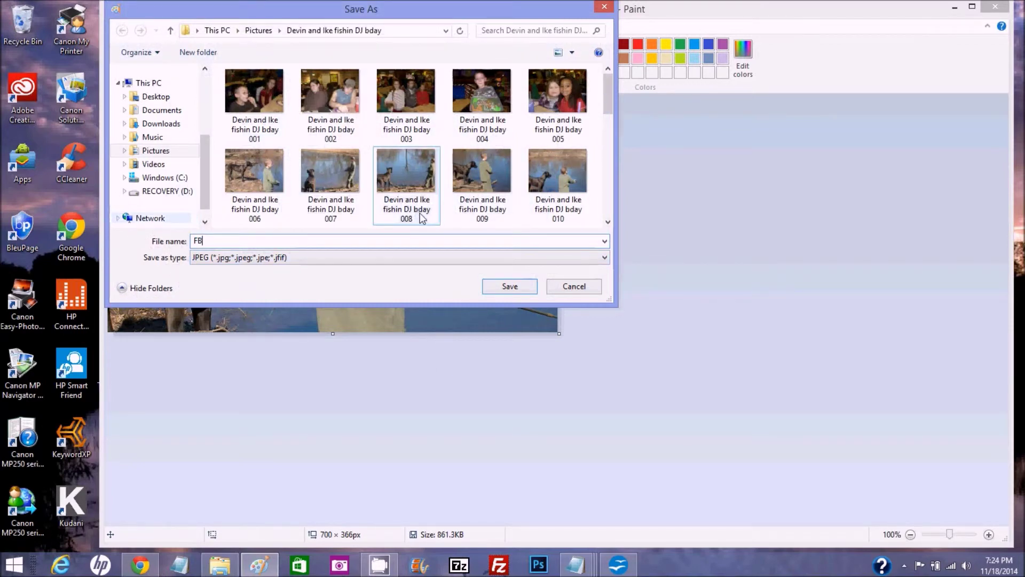
left_click(508, 288)
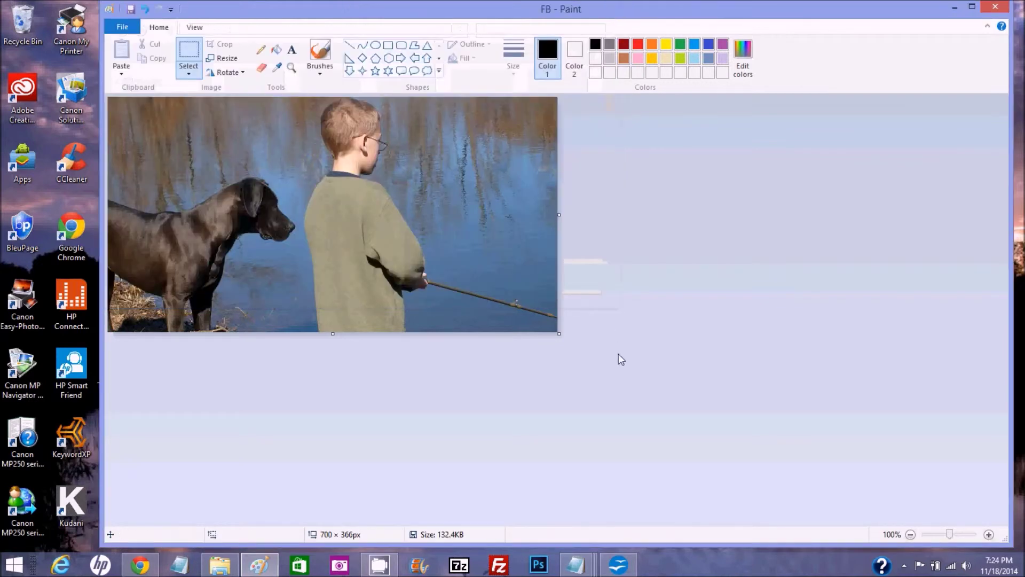